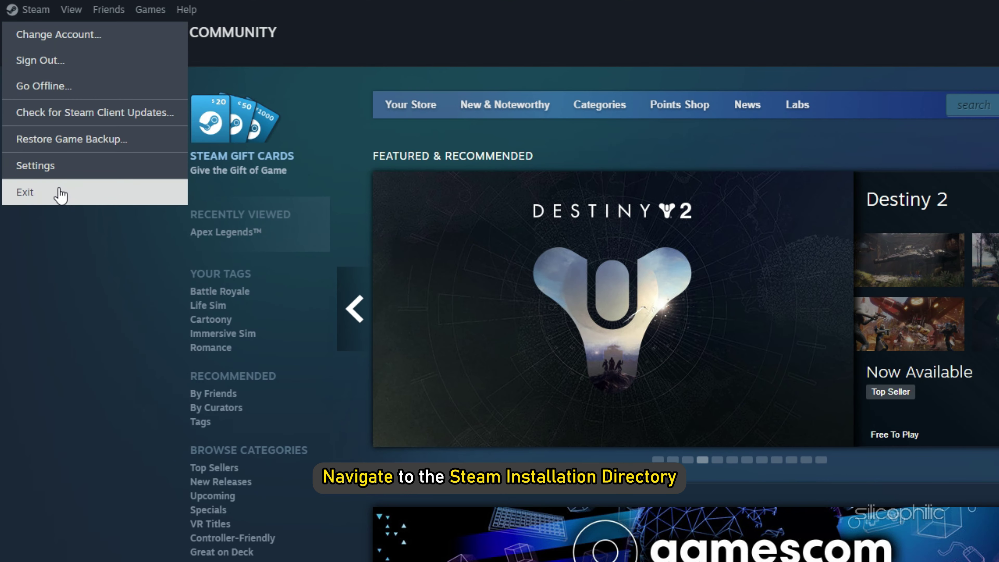
- Exit Steam, then from its desktop shortcut's file location open the downloading folder inside steamapps
click(60, 194)
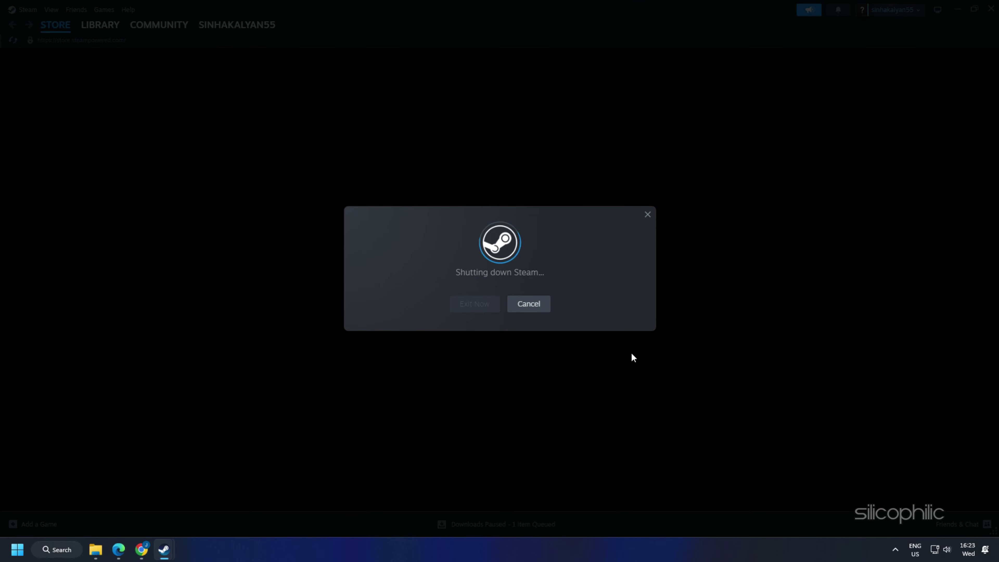
right_click(26, 232)
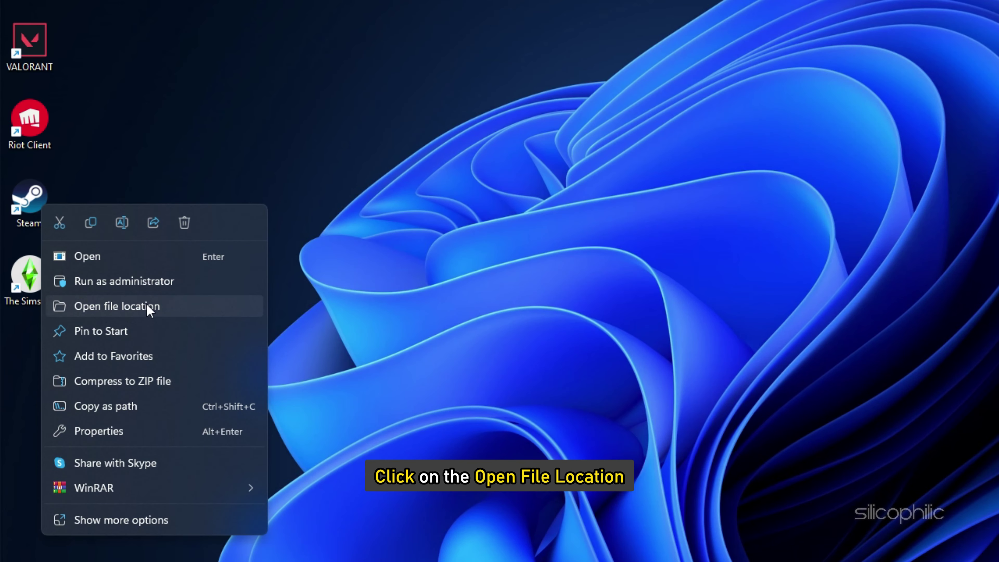
click(78, 298)
scroll(348, 354, down, 2)
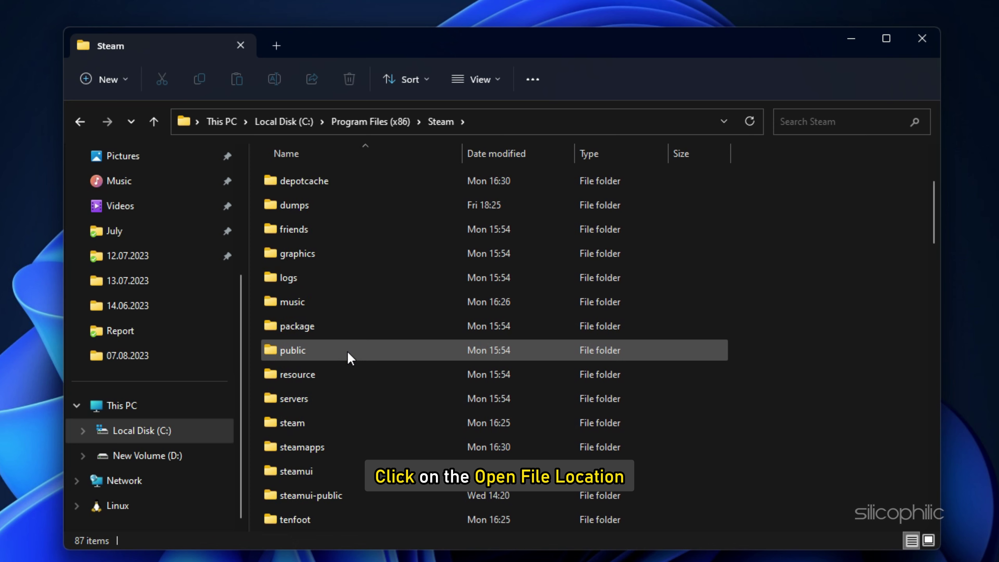
double_click(350, 450)
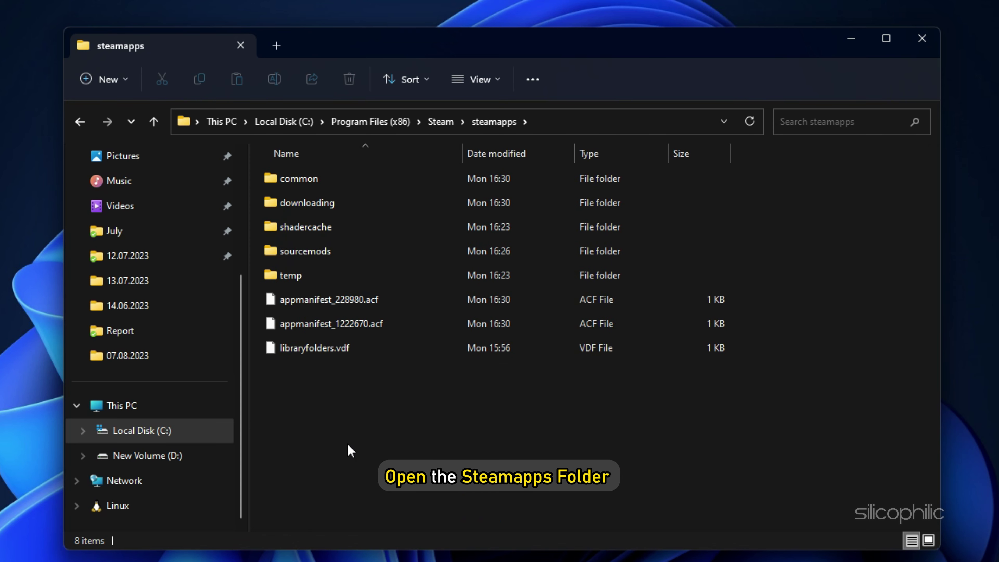
click(379, 203)
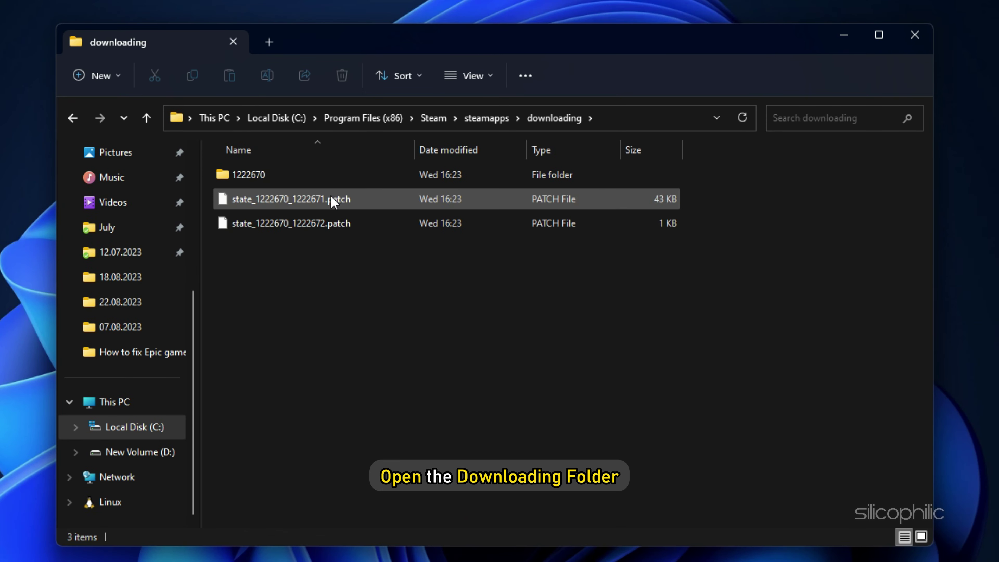
mouse_move(343, 177)
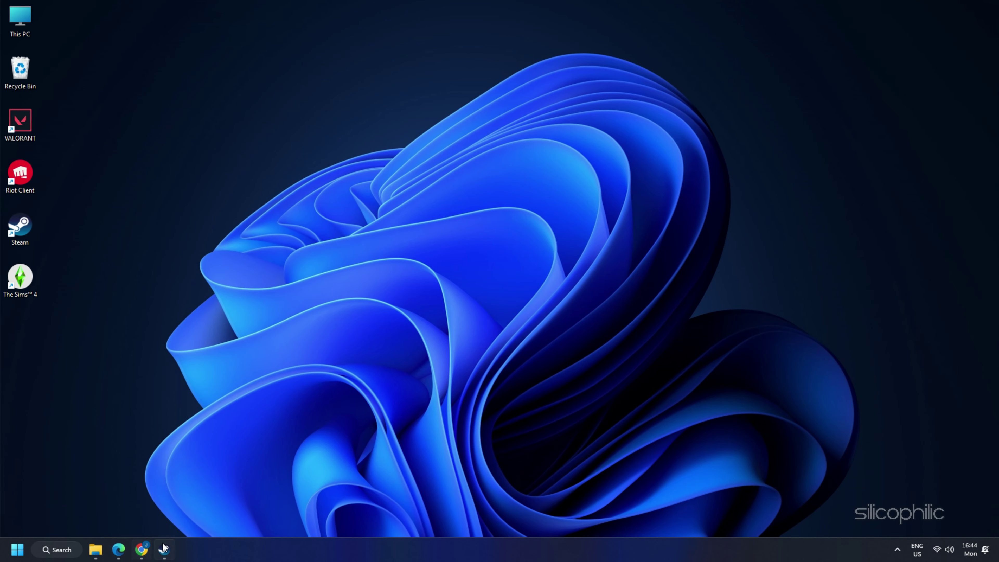
- Set the Steam desktop shortcut's compatibility properties to run the program as an administrator and apply the change
click(164, 548)
right_click(27, 232)
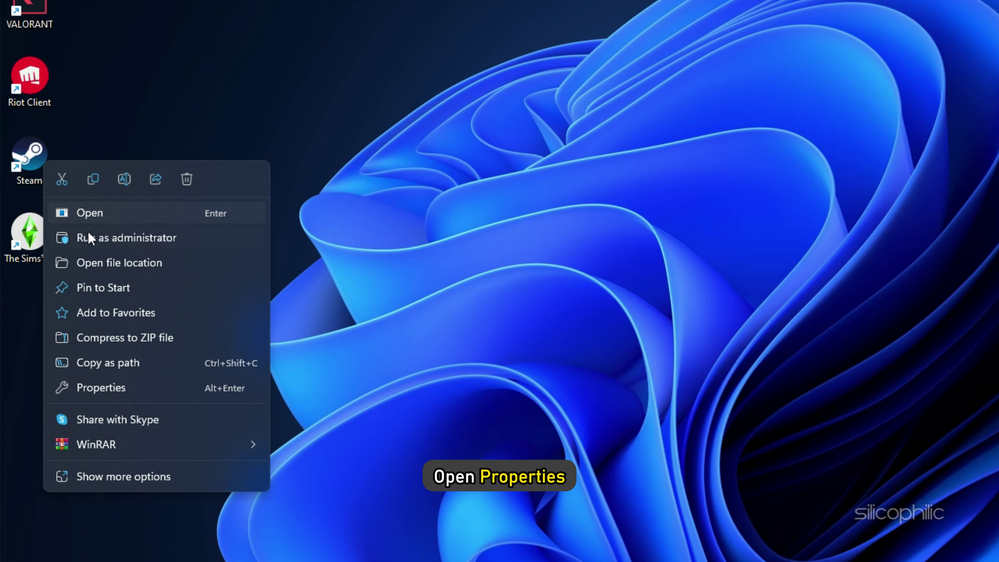
click(167, 389)
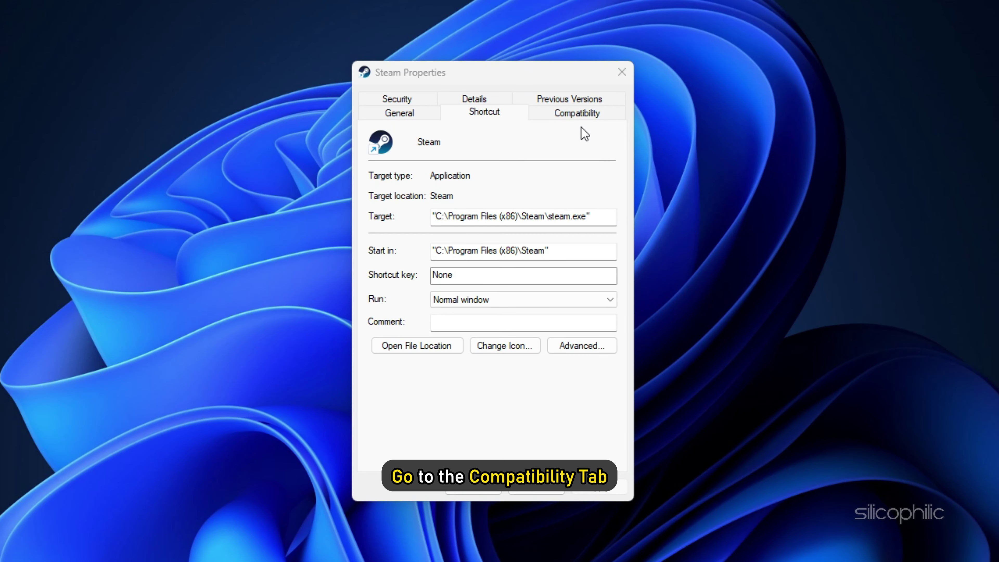
click(583, 113)
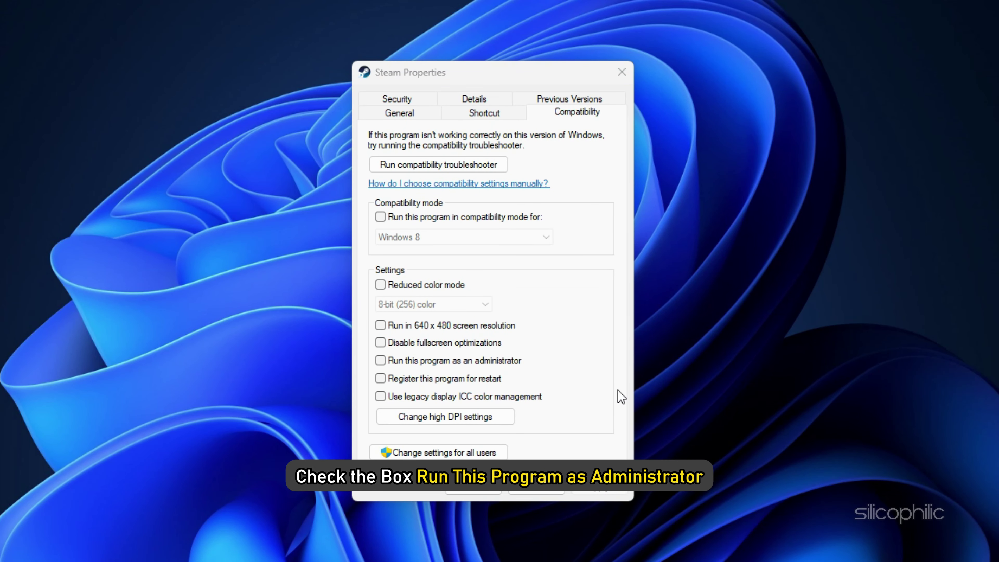
click(380, 361)
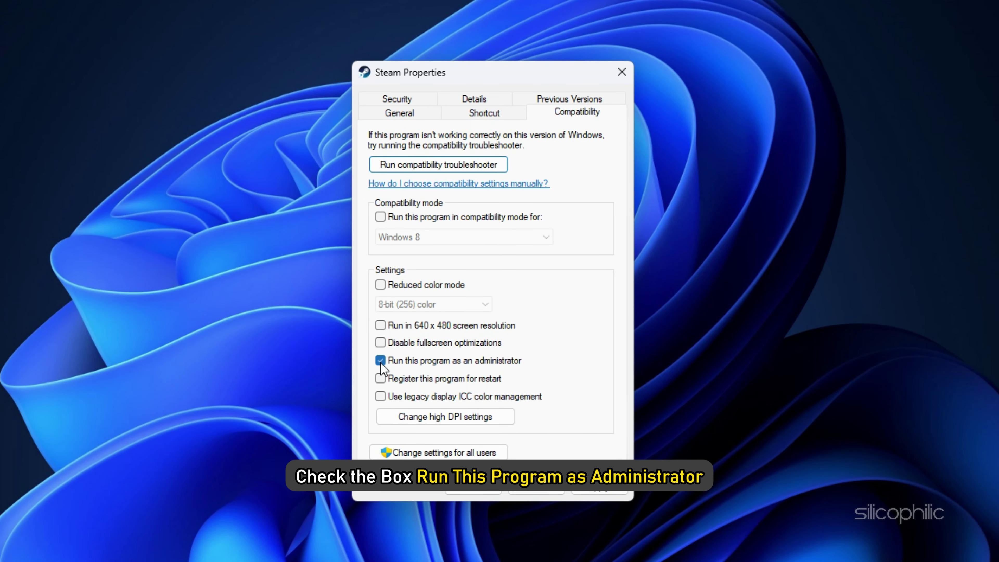
click(597, 487)
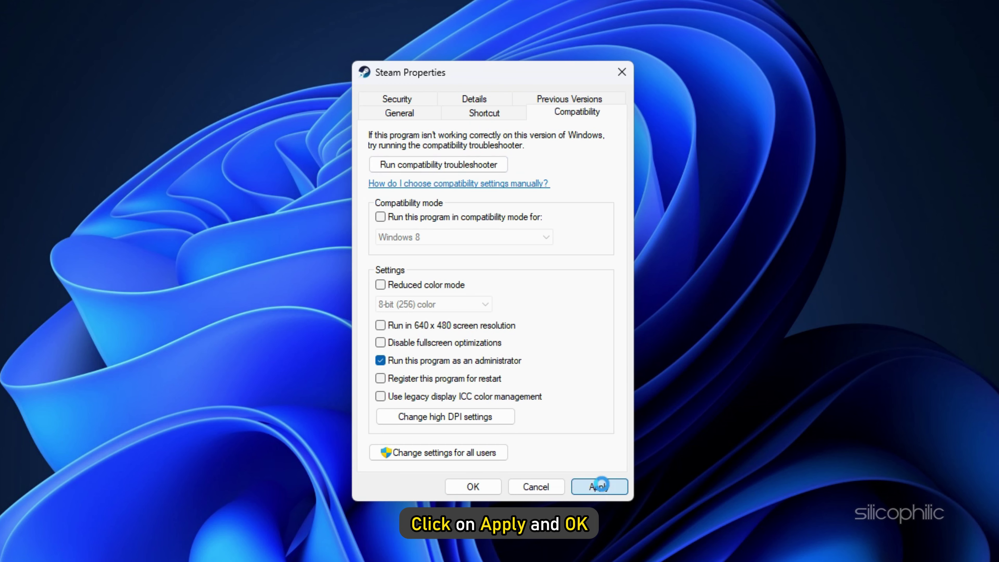
click(473, 487)
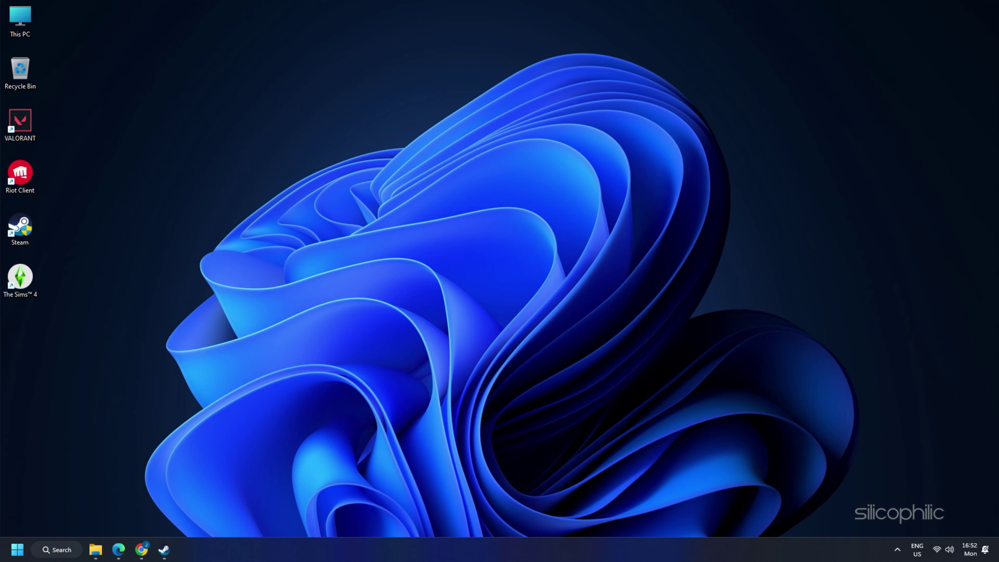
- Launch Steam with administrator rights from its desktop shortcut
right_click(22, 231)
click(85, 280)
click(426, 405)
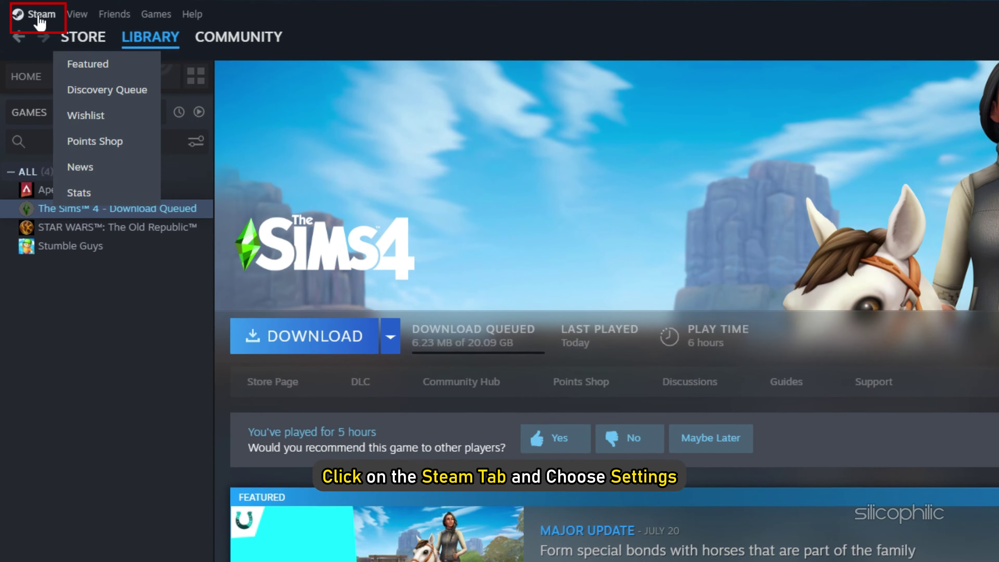
- Clear the download cache in Steam's Downloads settings and confirm the restart of the client
click(28, 10)
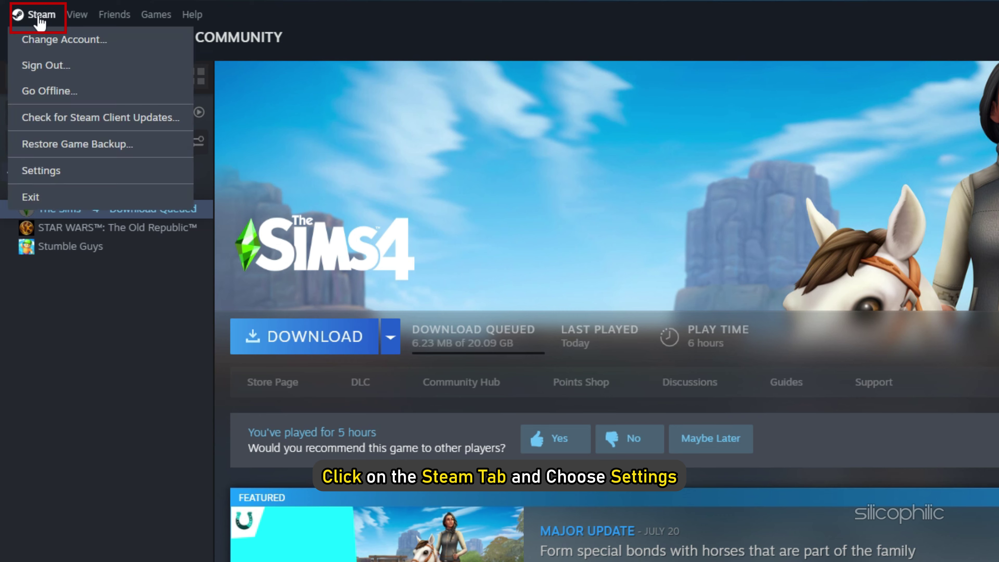
click(41, 169)
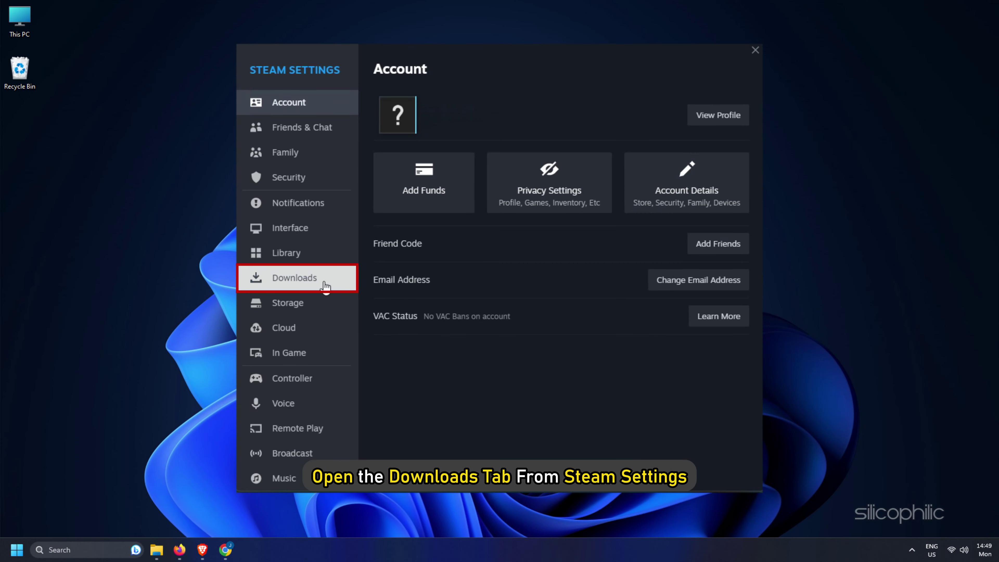
click(327, 283)
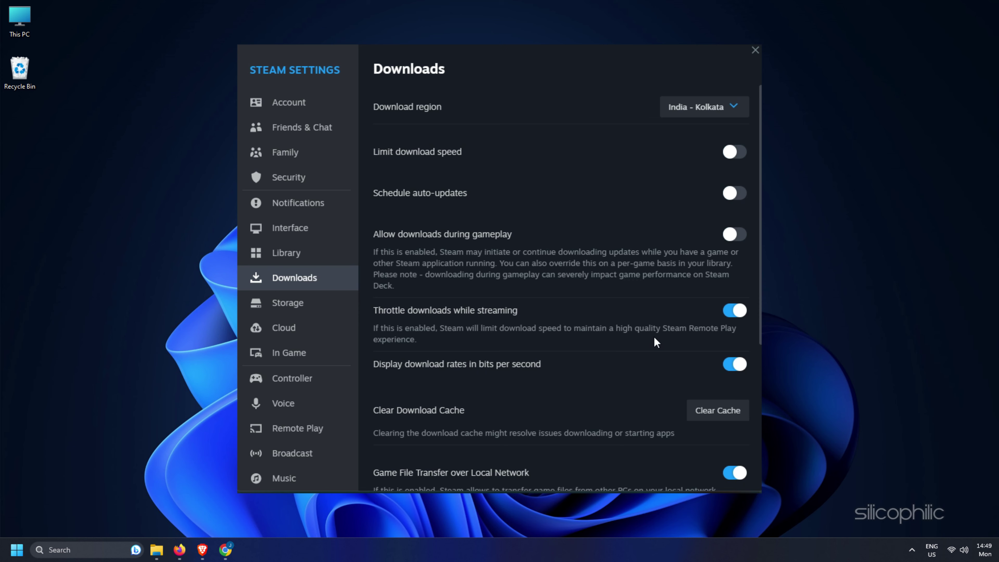
scroll(656, 342, down, 5)
click(723, 227)
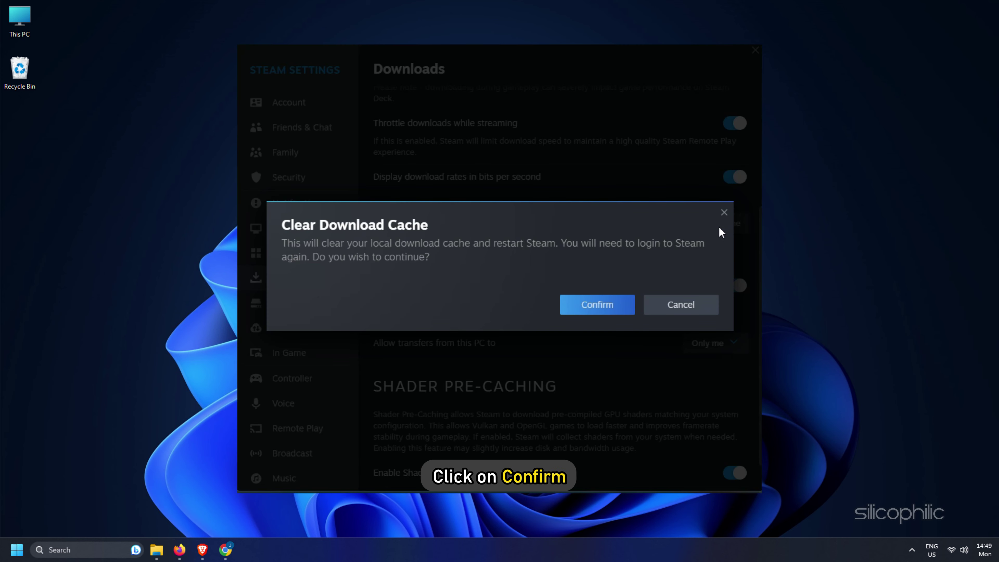
click(594, 309)
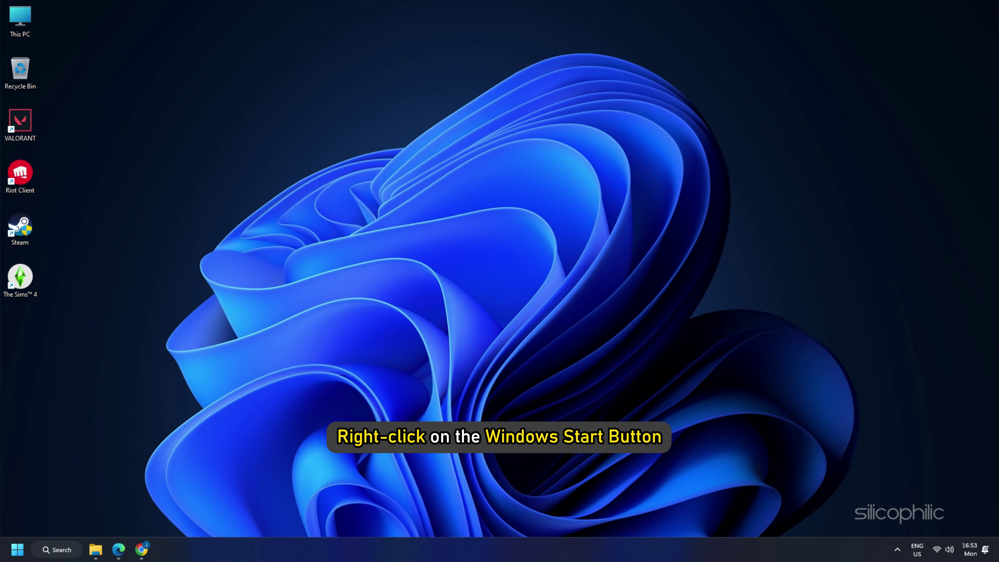
- Open Task Manager and end the Steam Client WebHelper process
right_click(421, 549)
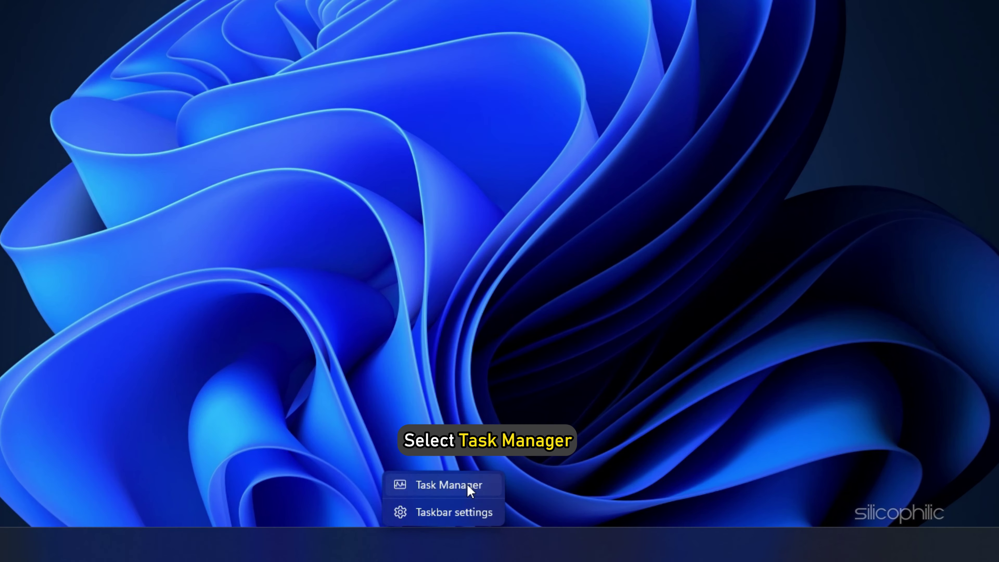
click(478, 508)
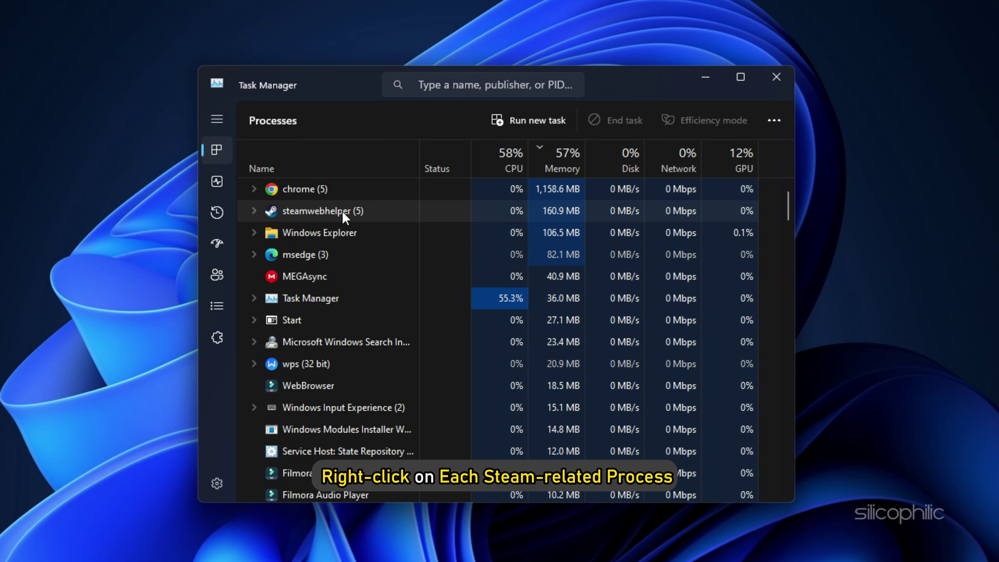
right_click(343, 212)
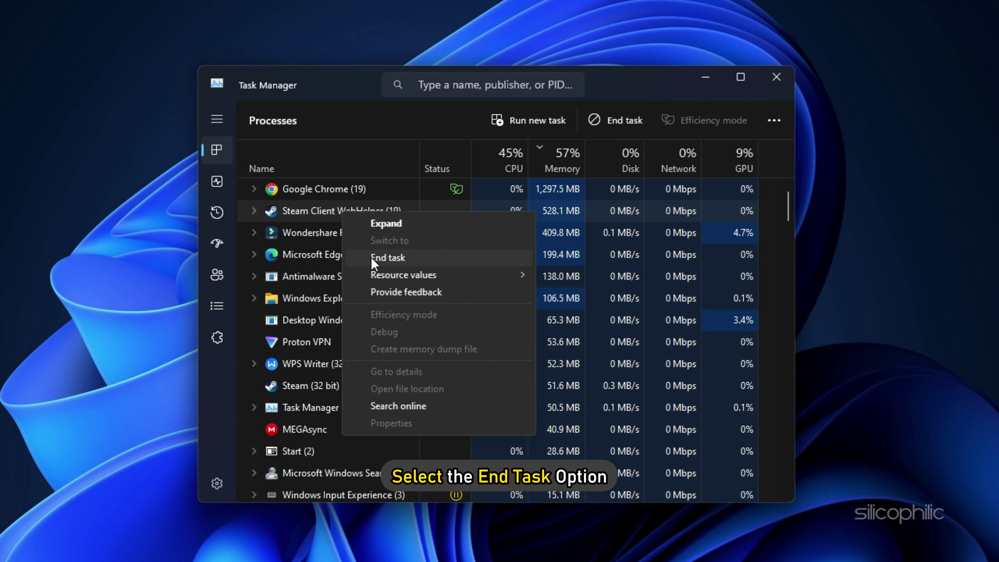
click(378, 257)
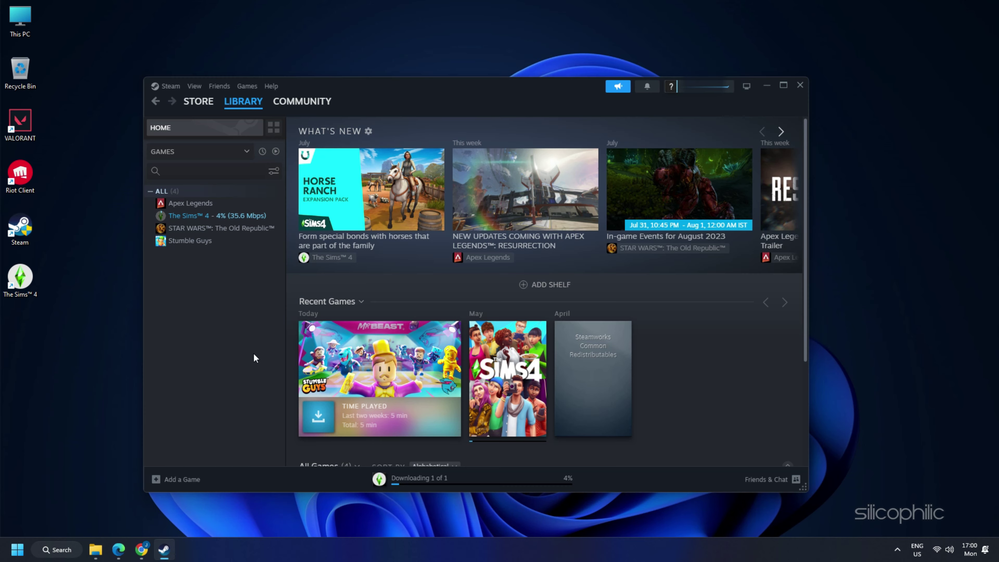
- Verify the integrity of The Sims 4's installed game files from its library properties, and close the properties window
right_click(239, 215)
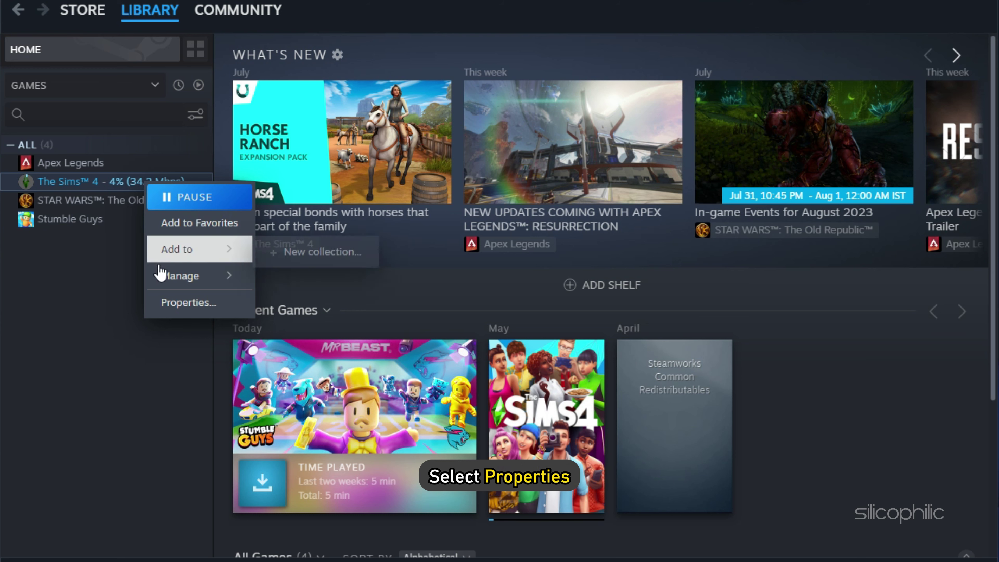
click(229, 308)
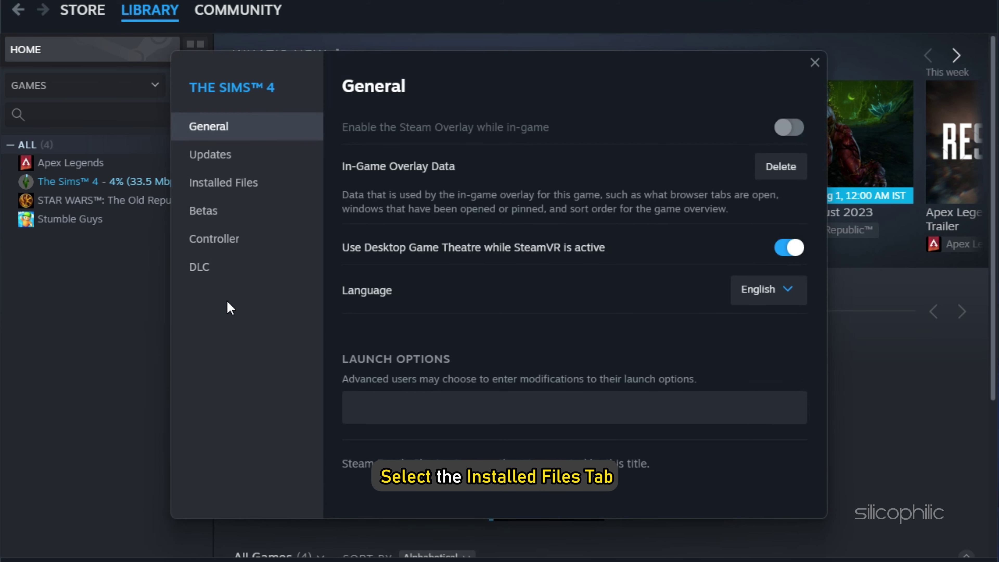
click(279, 192)
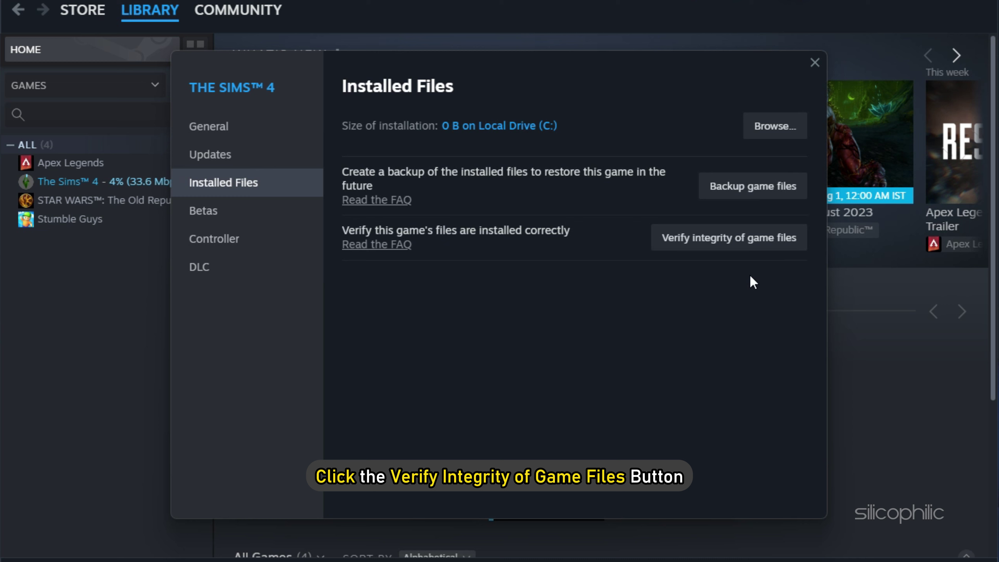
click(752, 247)
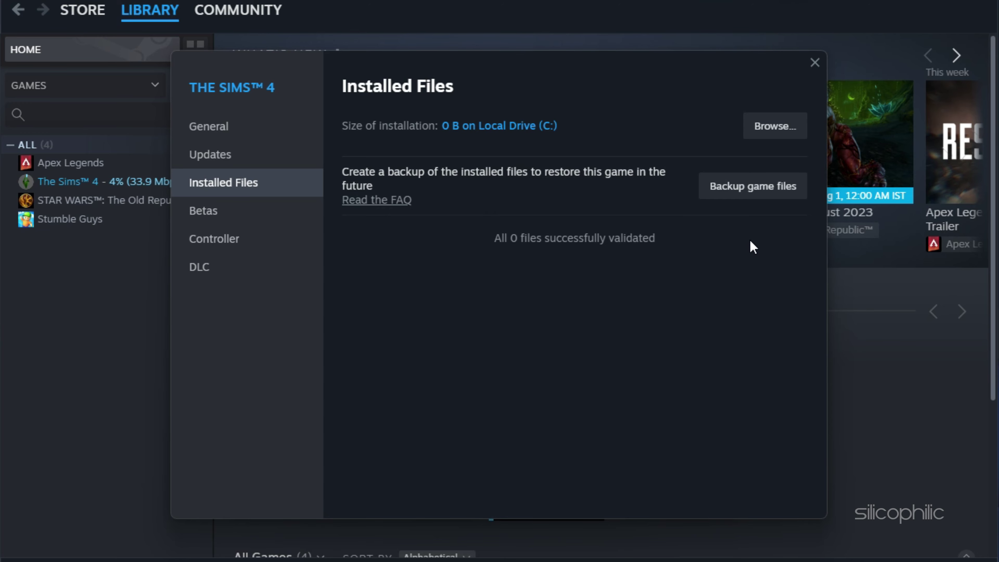
click(814, 62)
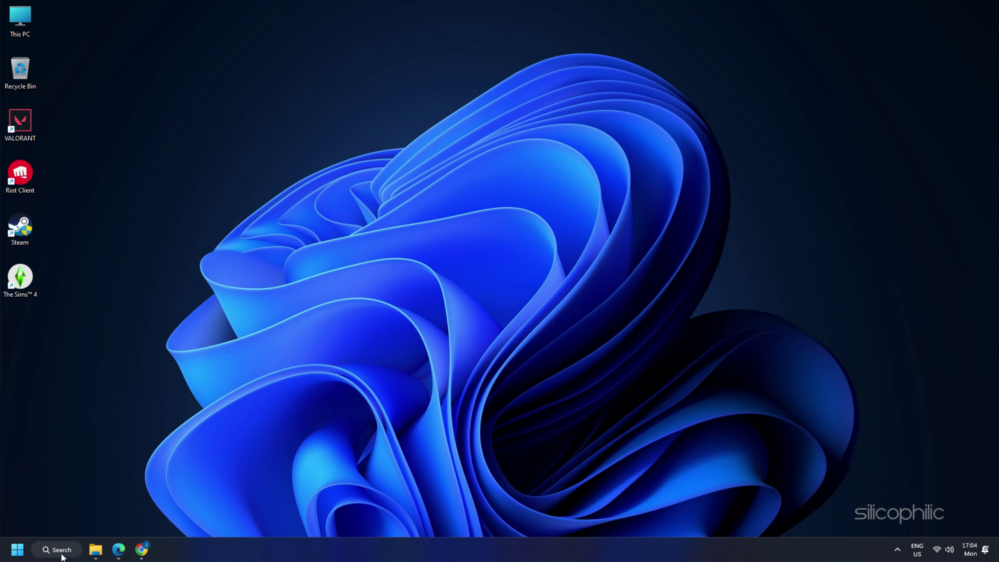
- Search Windows for Disk Cleanup, open it and scan the C: drive for files to clean up
click(59, 550)
text(disc cle)
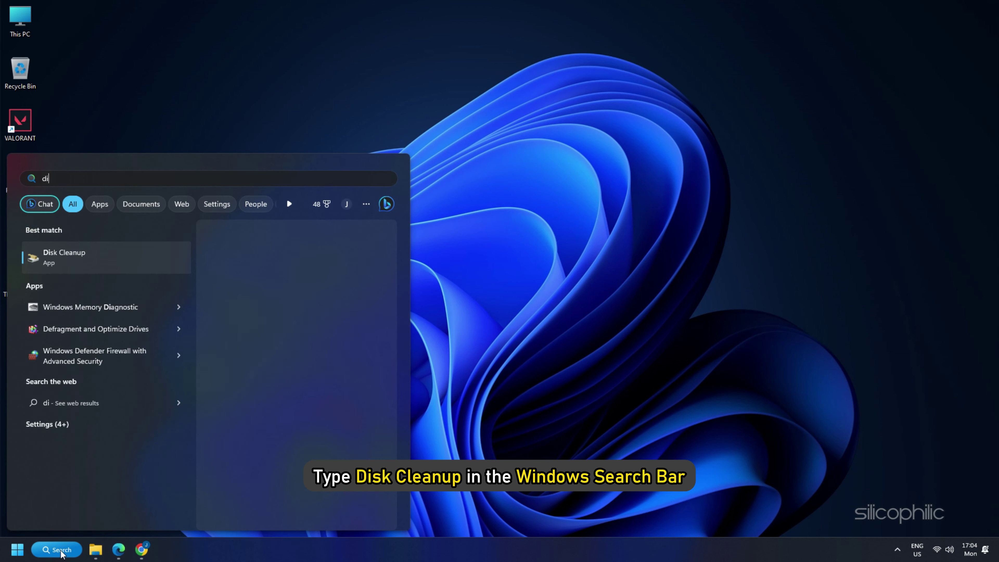
text(anup)
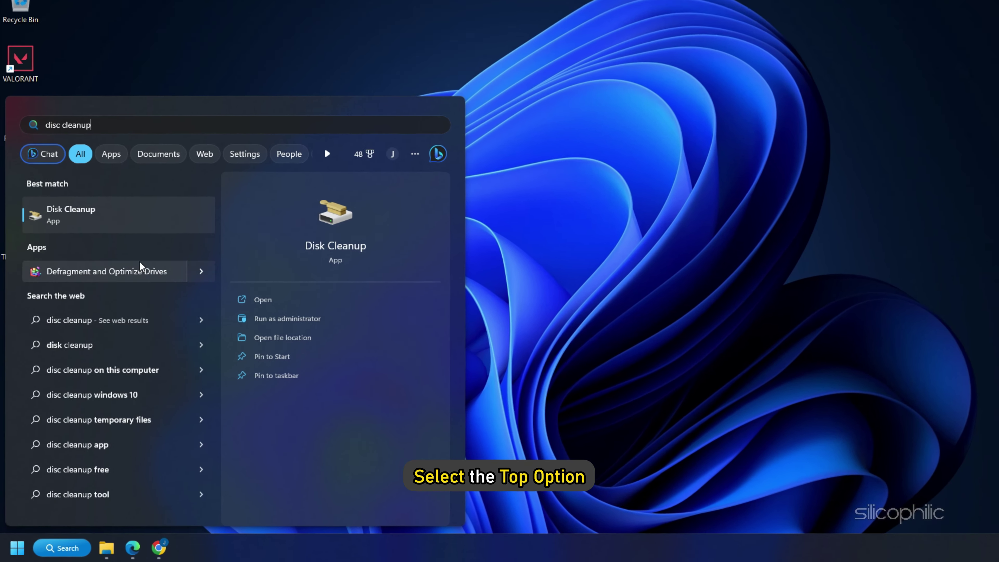
click(136, 201)
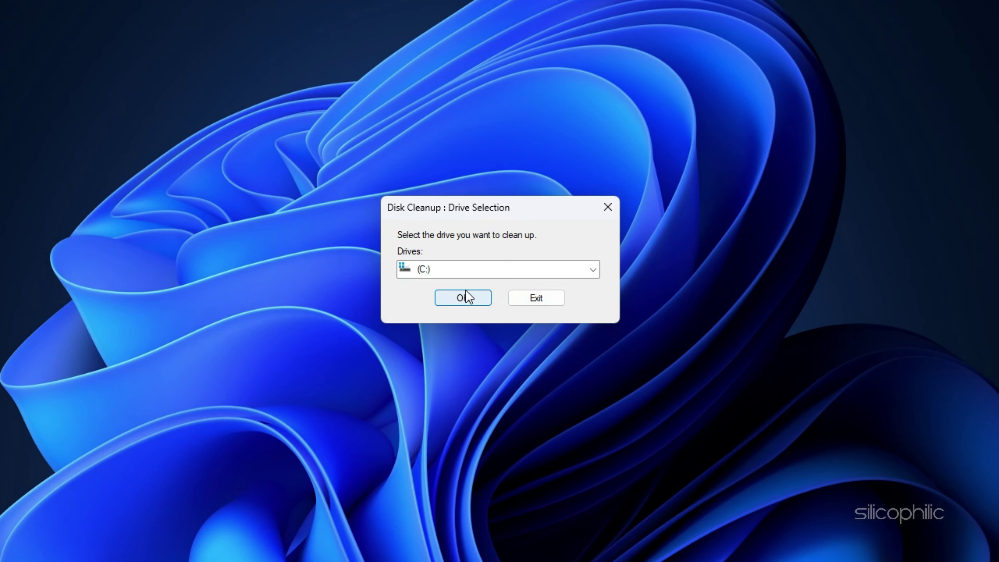
click(462, 269)
click(459, 285)
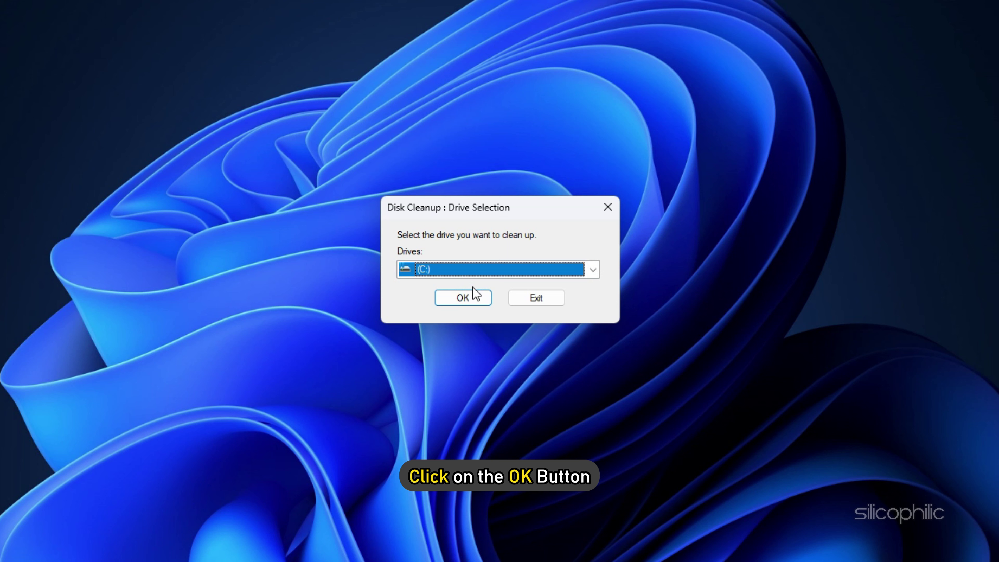
click(465, 299)
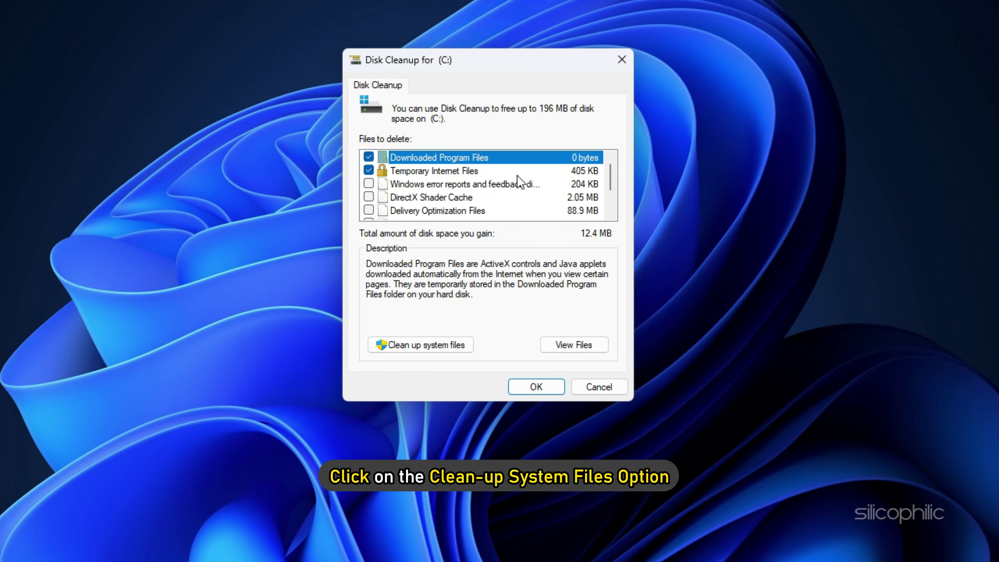
- Switch Disk Cleanup to cleaning up system files and include Microsoft Defender Antivirus files in the deletion
click(433, 345)
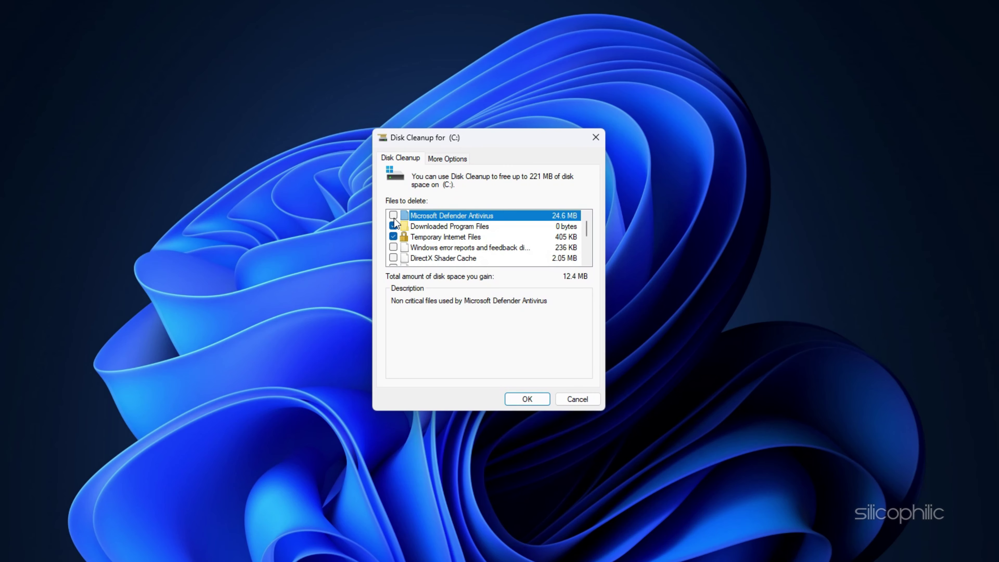
click(394, 216)
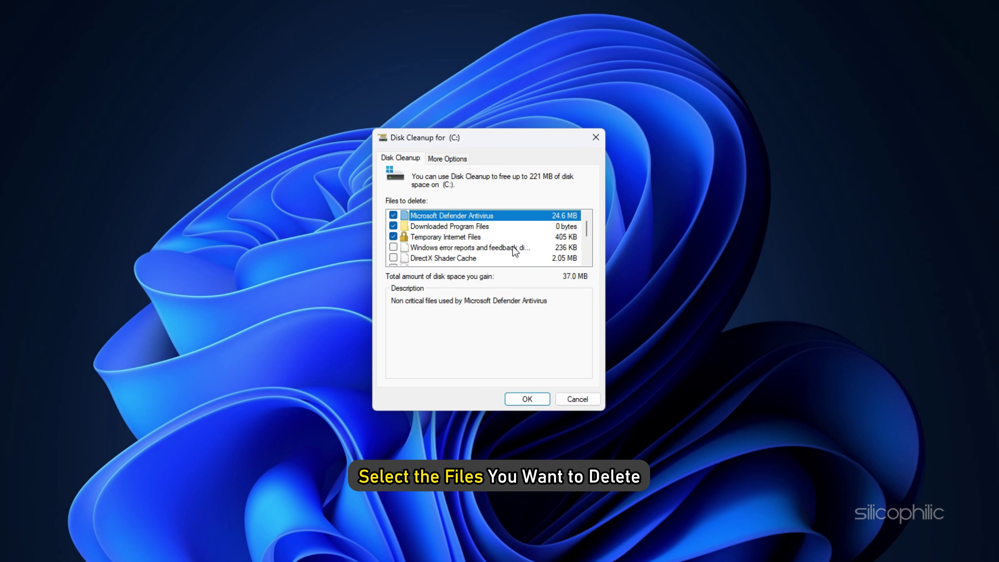
scroll(503, 240, down, 1)
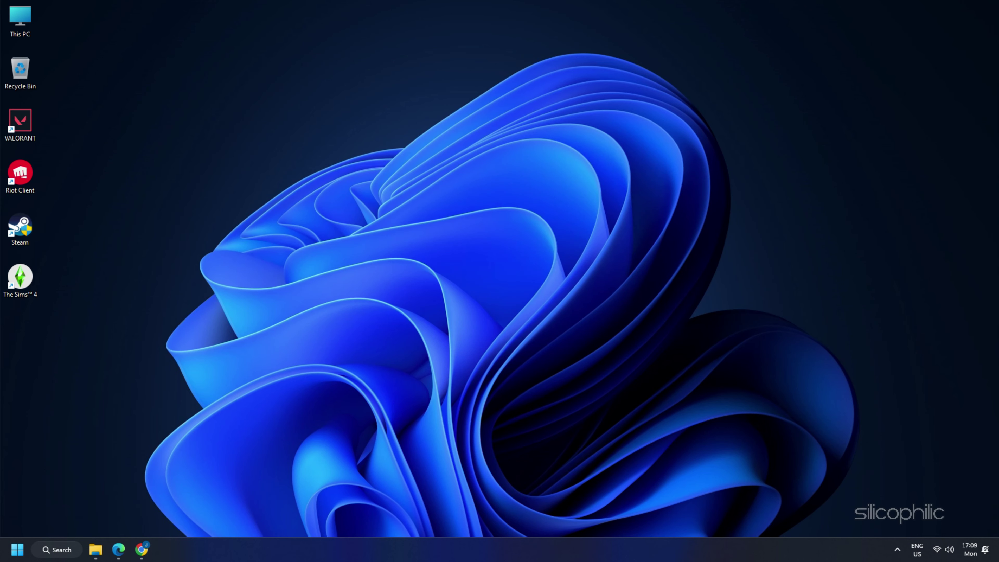
- Search Windows for Windows Defender Firewall and open its settings for turning the firewall on or off
click(59, 551)
text(windows )
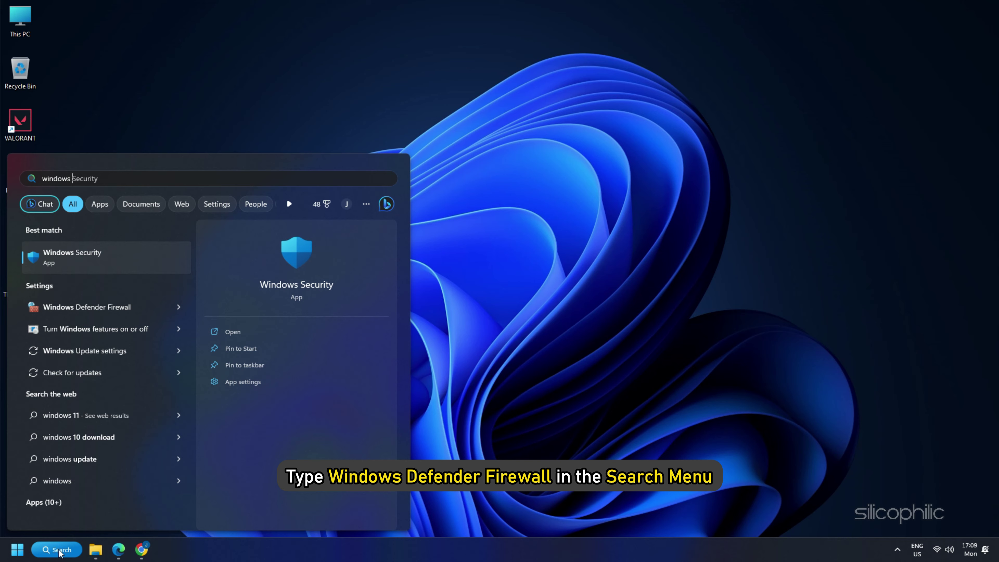
text(defender firewall)
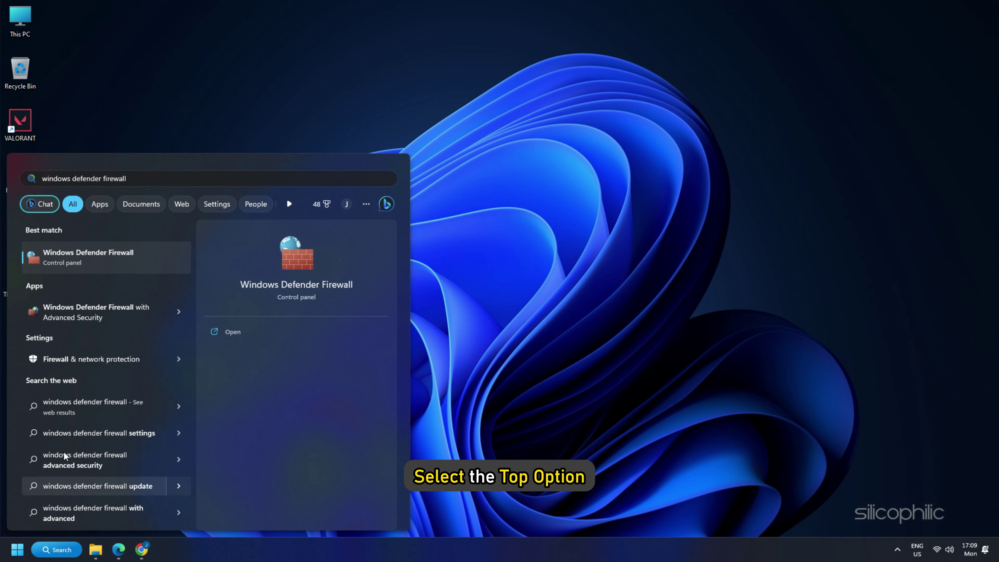
click(126, 255)
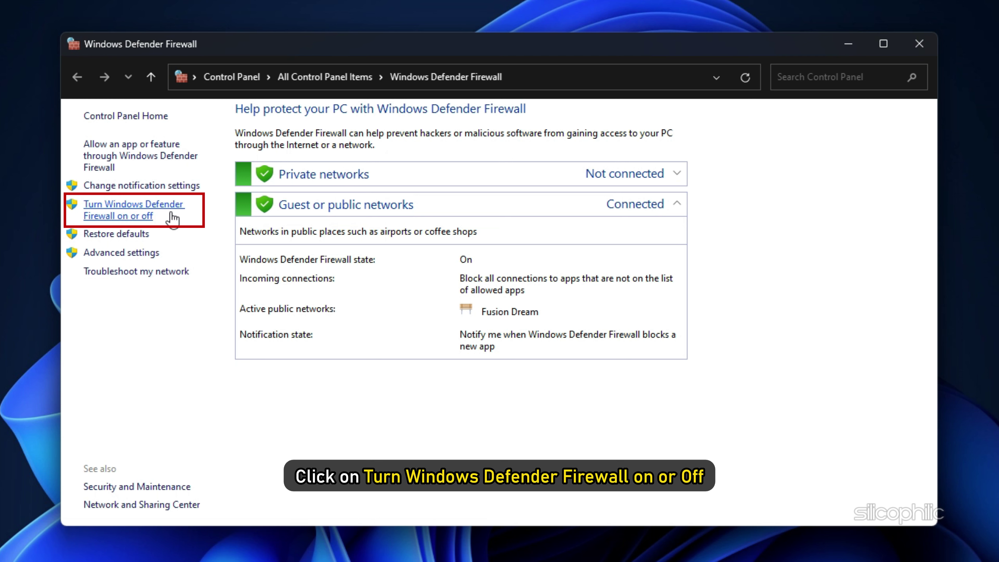
click(172, 213)
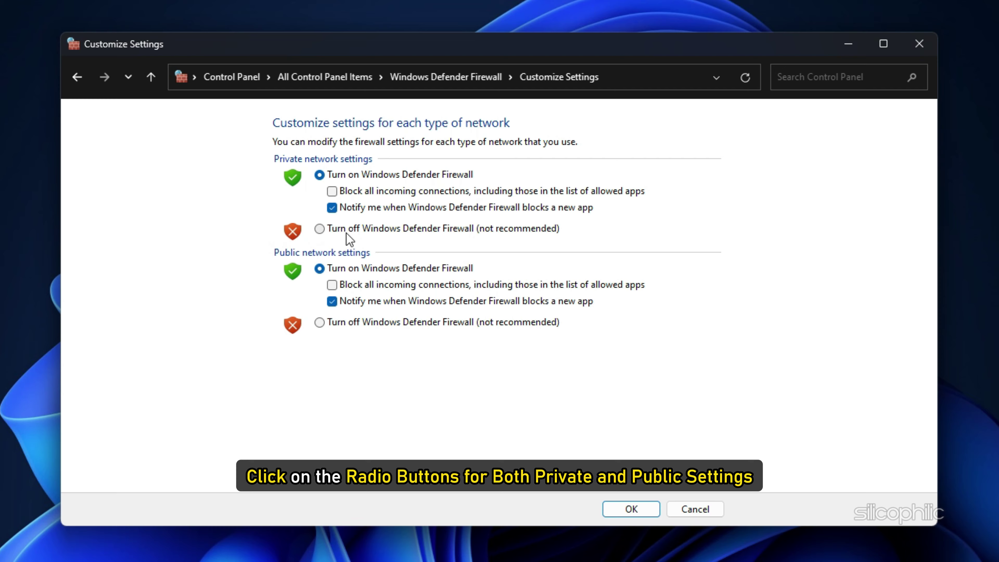
- Turn off Windows Defender Firewall for both private and public networks and apply the settings
click(322, 231)
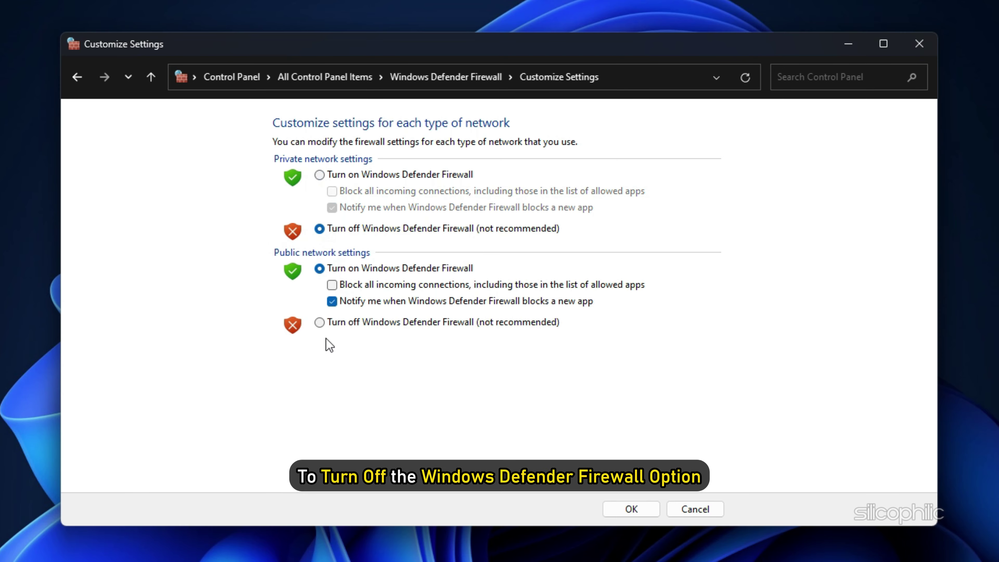
click(320, 325)
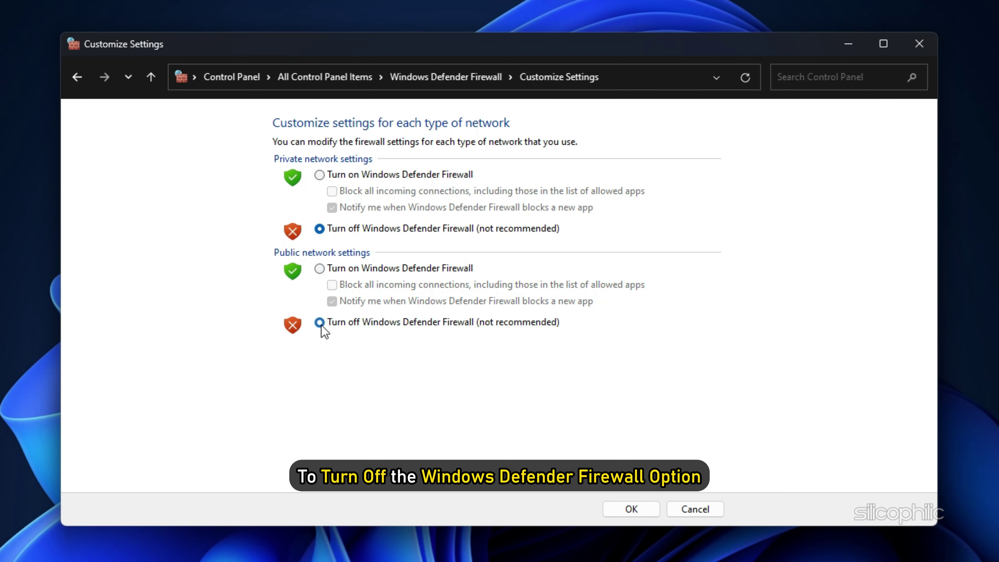
click(631, 509)
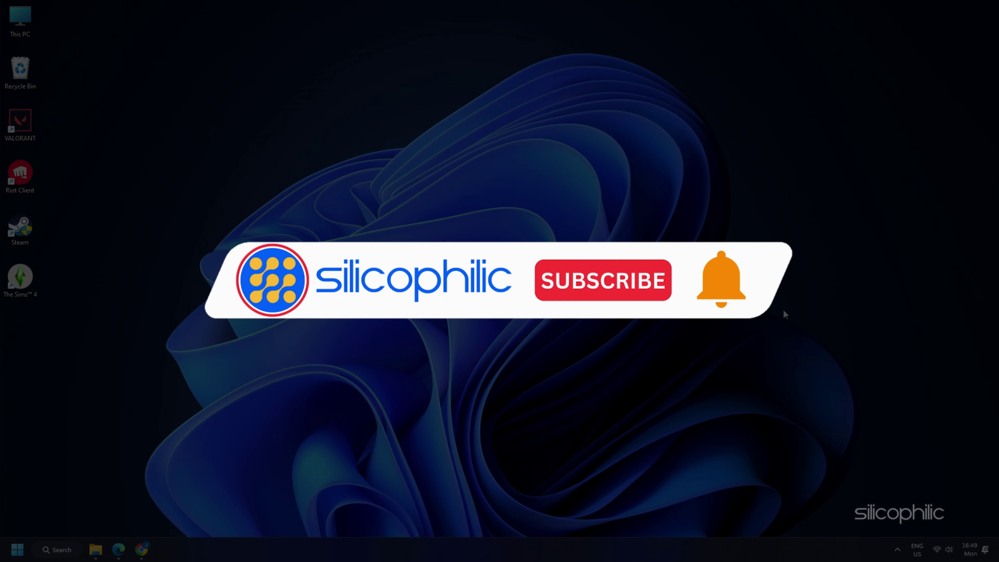